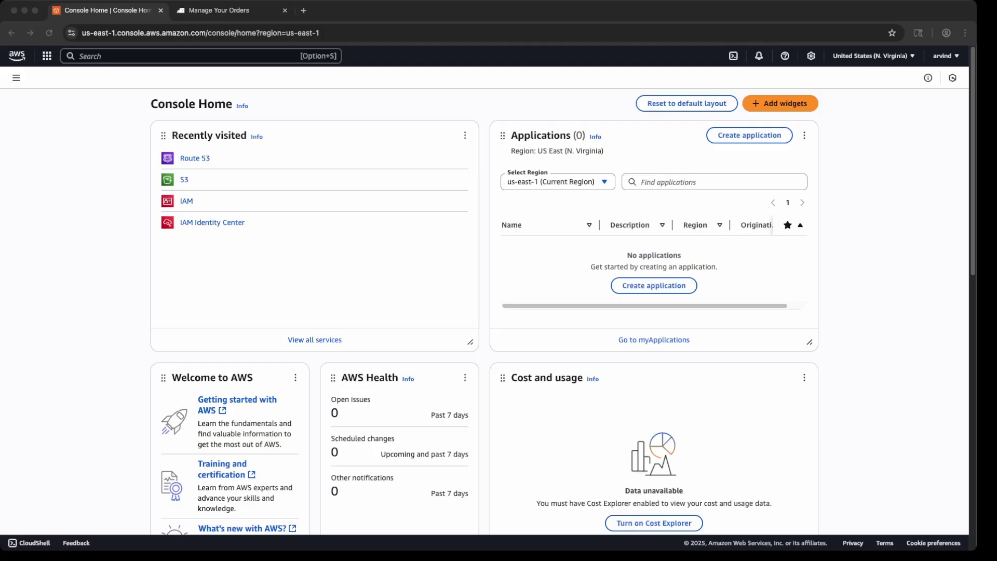
Step: Create a public hosted zone in Route 53 for the domain fasttrackcode.com
click(194, 158)
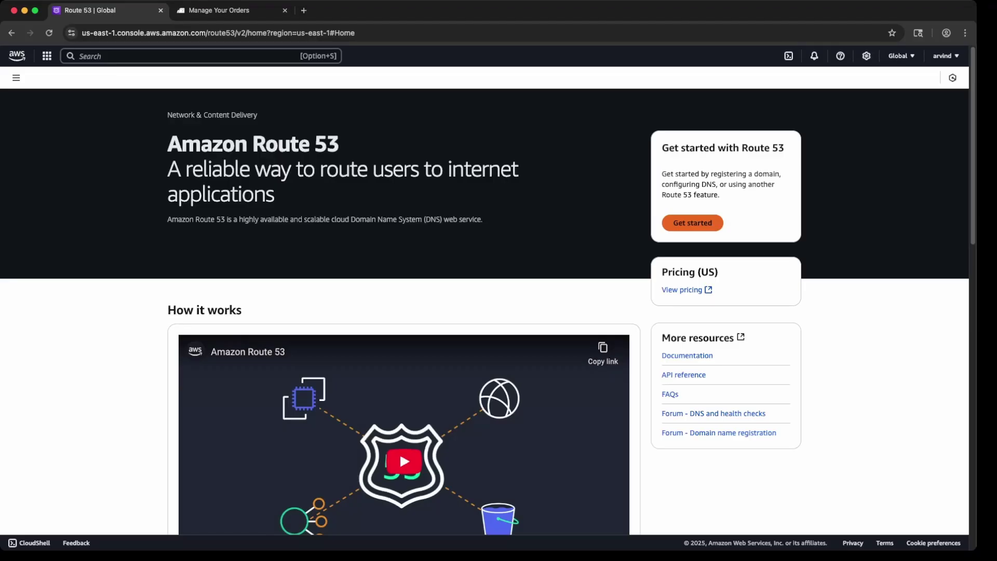
click(692, 222)
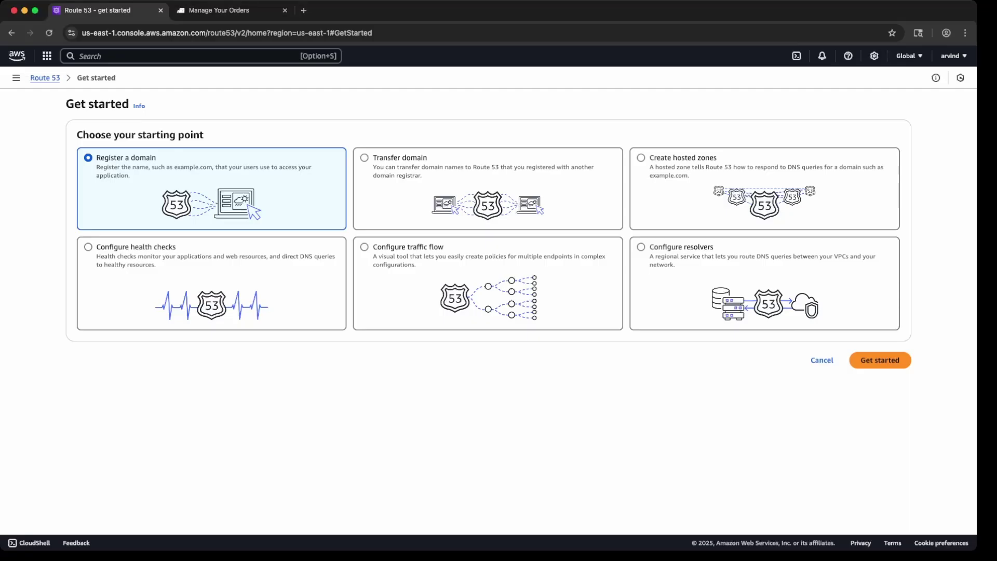
click(764, 189)
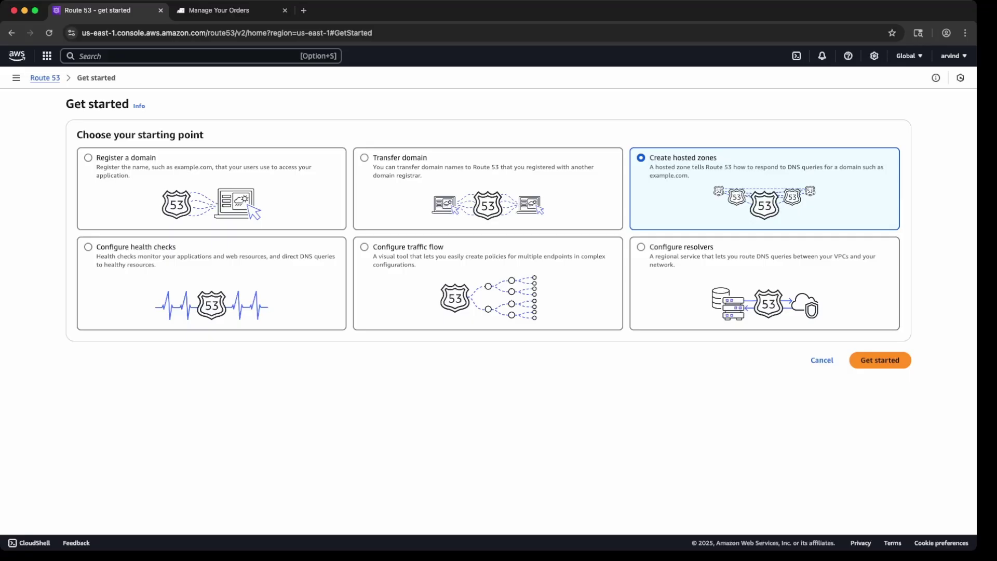
click(879, 360)
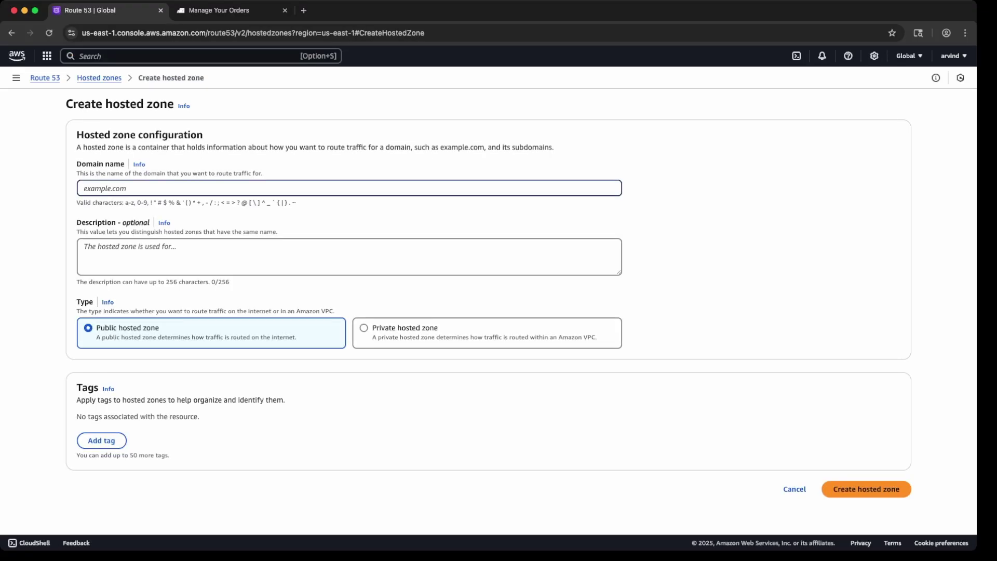
text(fasttrackcode.com)
key(Tab)
key(Tab)
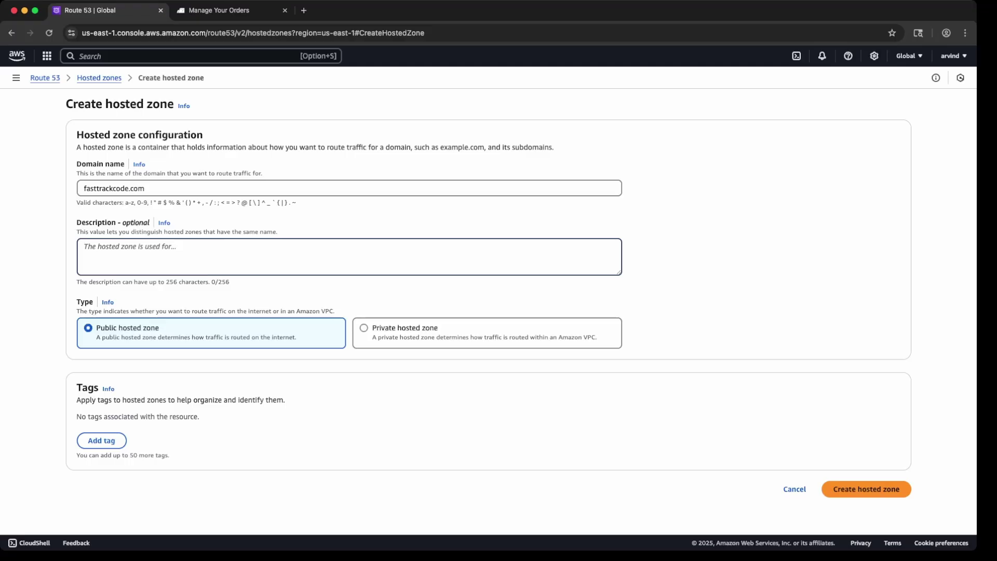
click(866, 489)
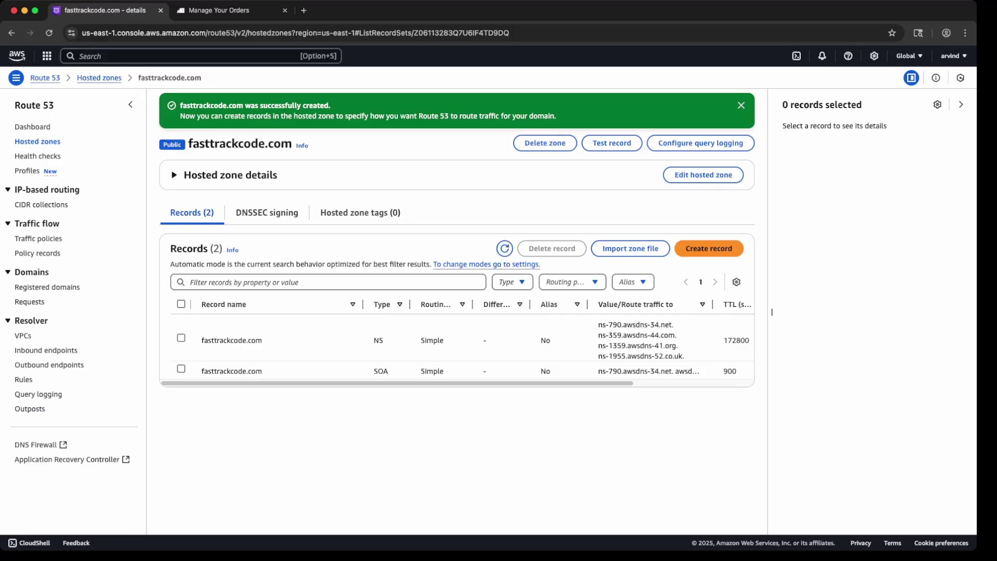
Step: Copy the first Route 53 name server, "ns-790.awsdns-34.net.", over the first name server of fasttrackcode.com in BigRock
drag(598, 324, 673, 325)
key(super+c)
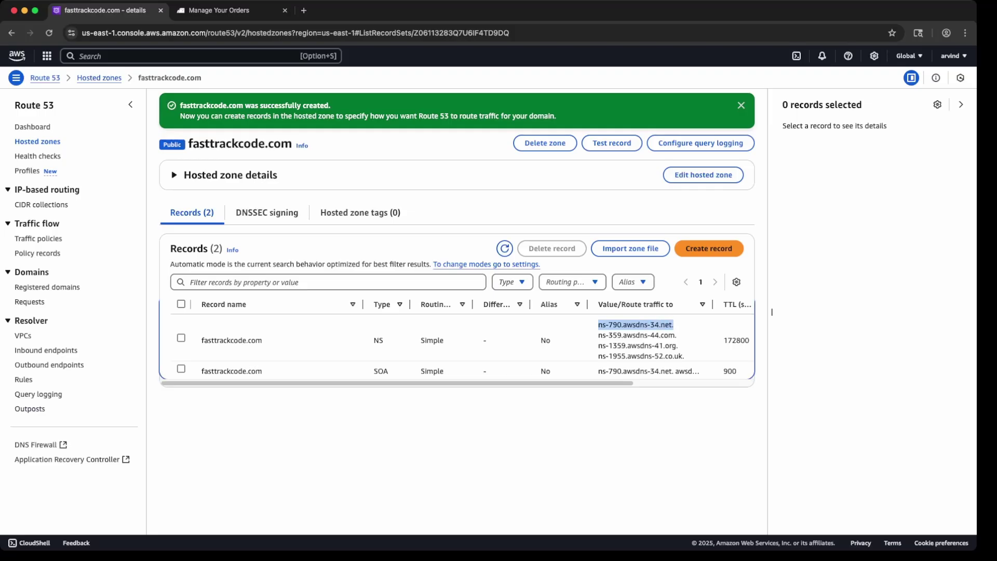
click(218, 11)
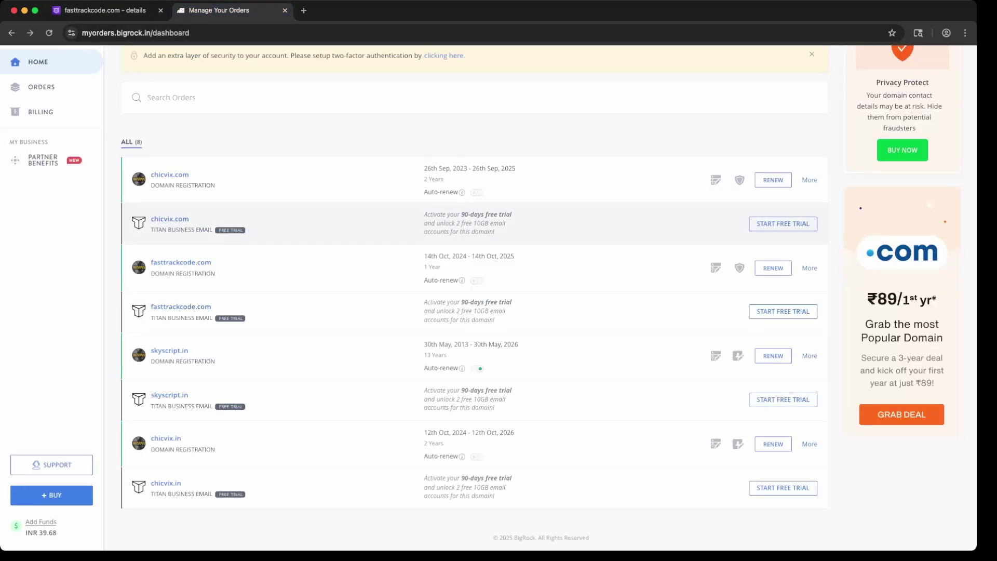
click(180, 263)
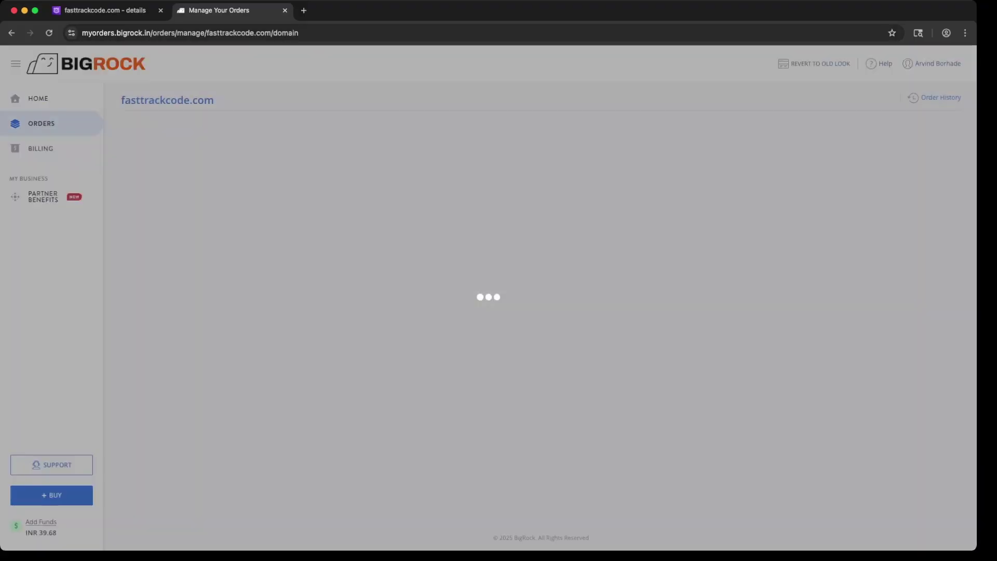
scroll(488, 297, down, 1)
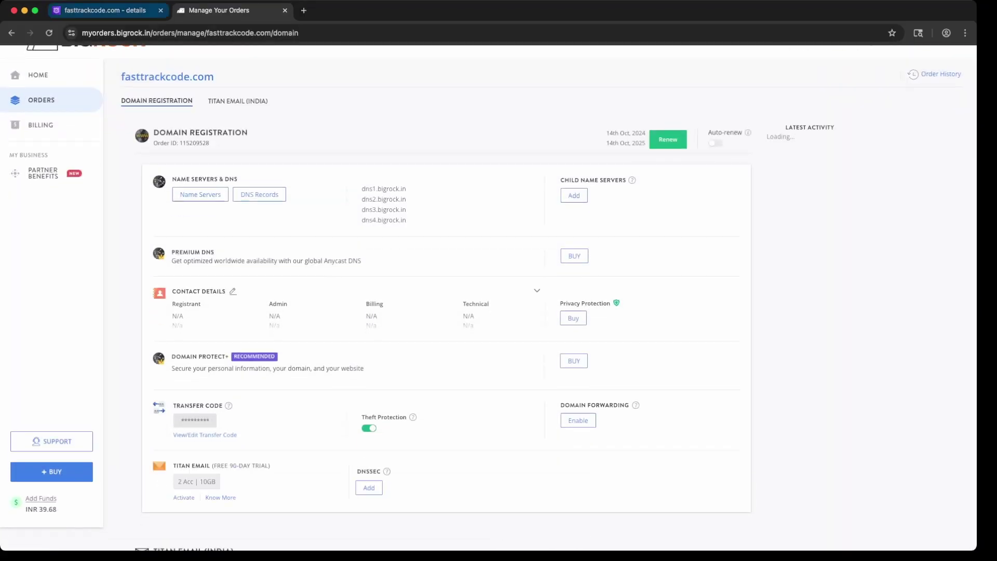
scroll(488, 297, down, 1)
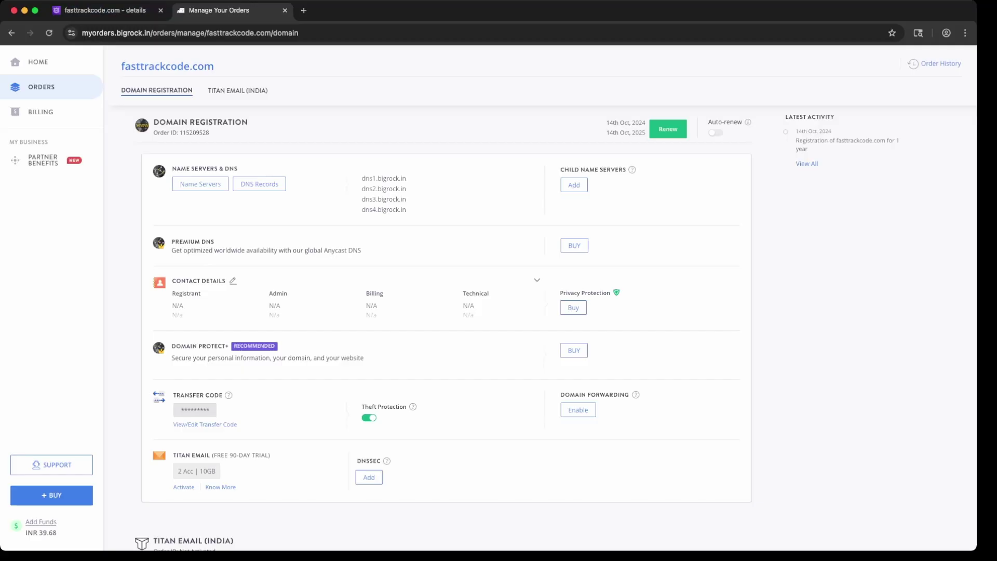
click(201, 183)
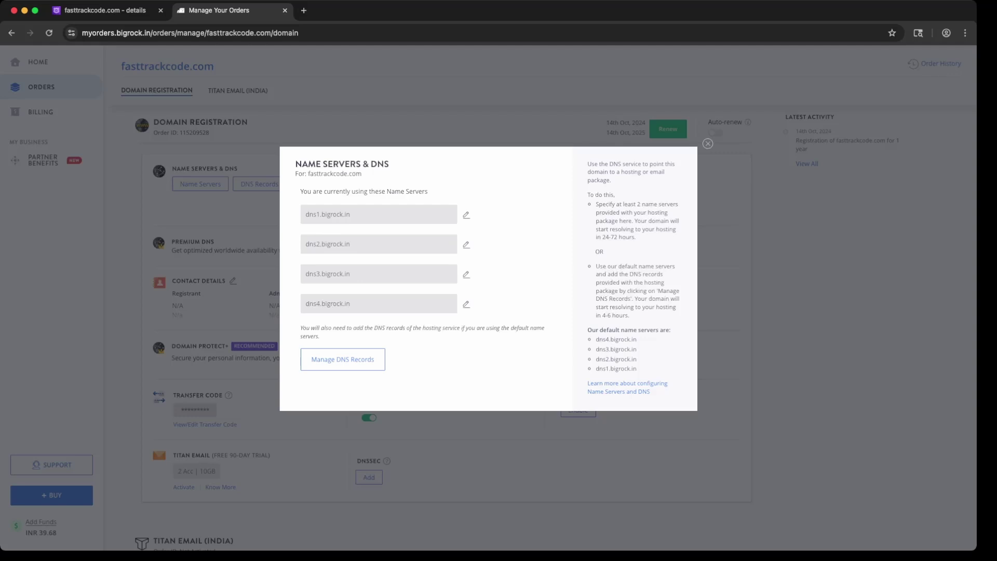
click(466, 214)
drag(352, 214, 305, 215)
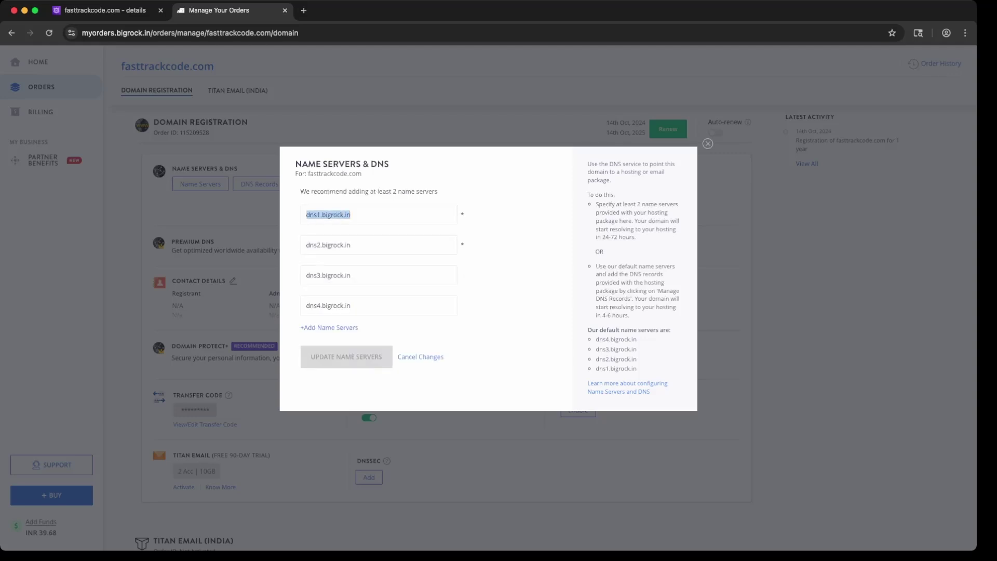
key(super+v)
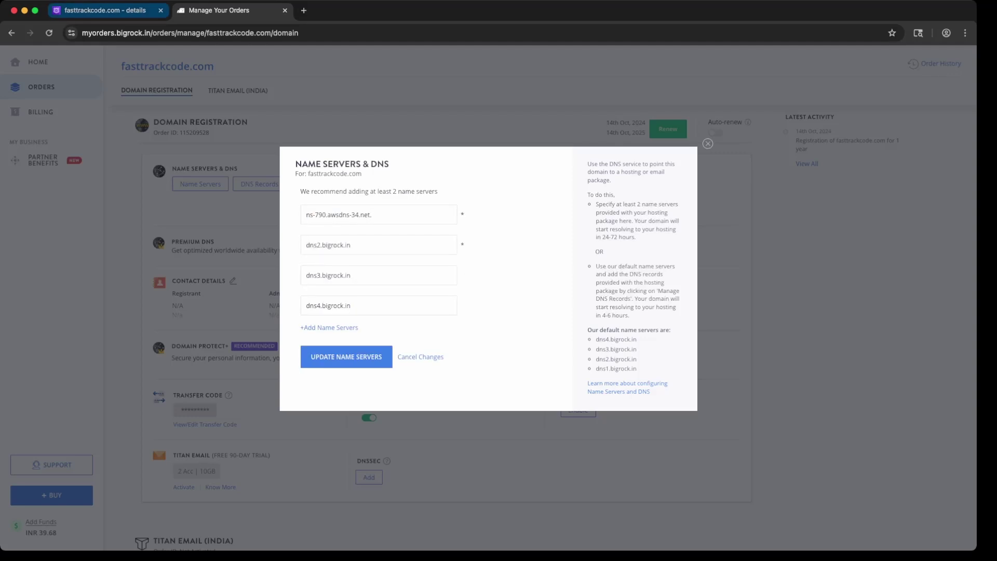
Step: Copy "ns-359.awsdns-44.com." from the Route 53 NS record over the second BigRock name server
click(101, 11)
drag(598, 335, 676, 335)
key(super+c)
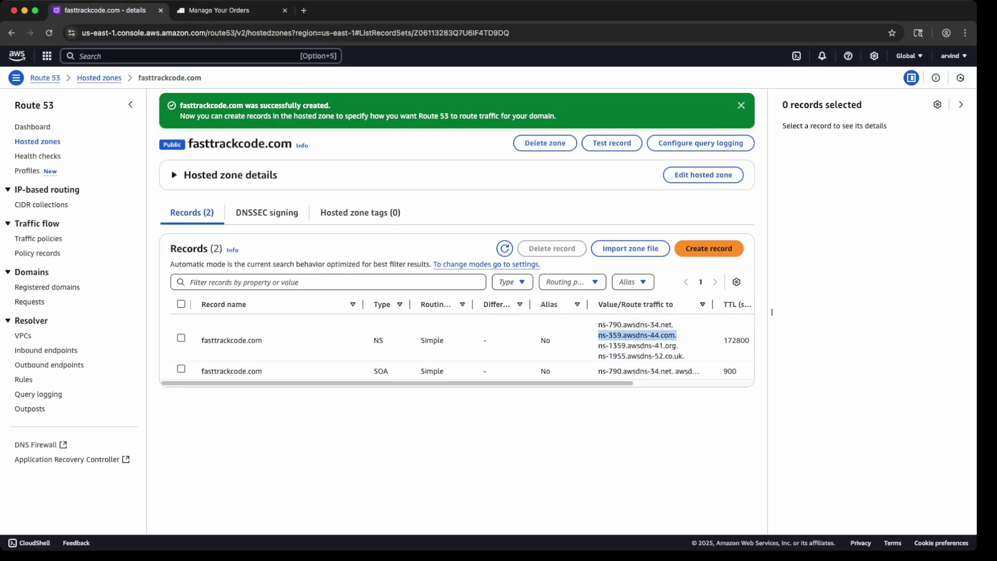
key(ctrl+Tab)
key(super+a)
key(super+v)
Step: Copy "ns-1359.awsdns-41.org." from the Route 53 NS record over the third BigRock name server
key(ctrl+Tab)
drag(598, 346, 677, 345)
key(super+c)
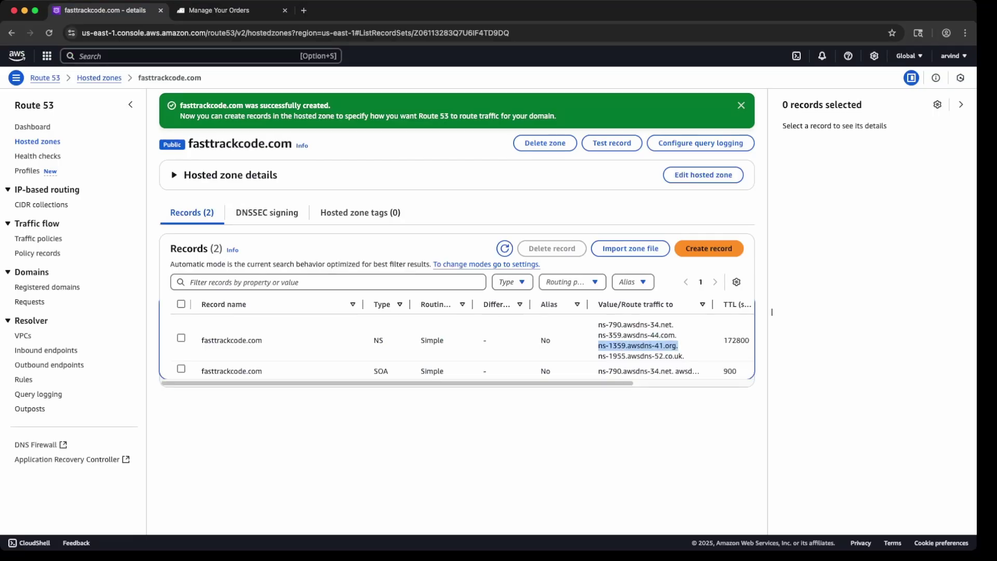
key(ctrl+Tab)
key(Tab)
key(super+v)
Step: Copy "ns-1955.awsdns-52.co.uk." from the Route 53 NS record over the fourth BigRock name server and submit the list
key(ctrl+Tab)
drag(598, 355, 684, 356)
key(super+c)
key(ctrl+Tab)
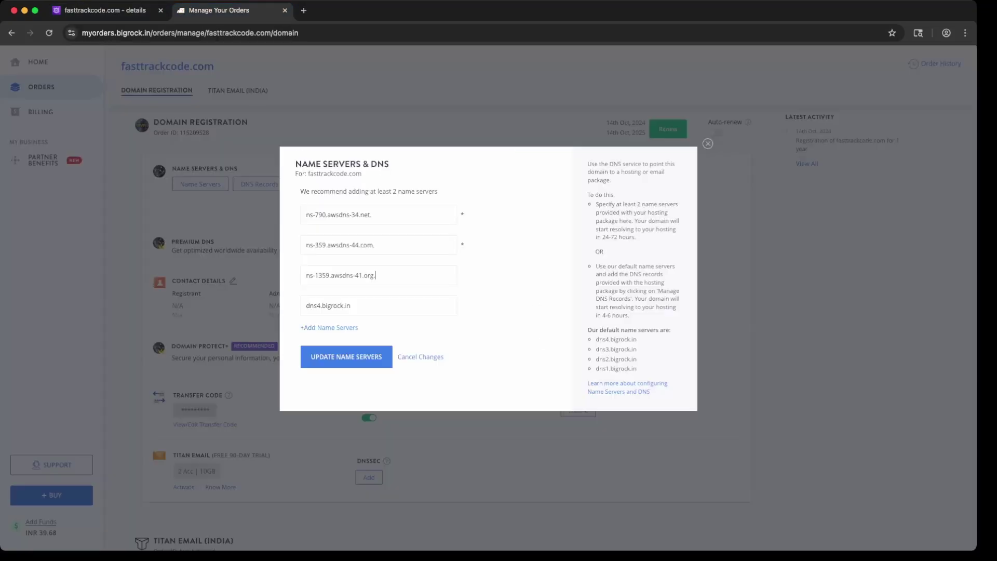
key(Tab)
key(super+v)
key(Return)
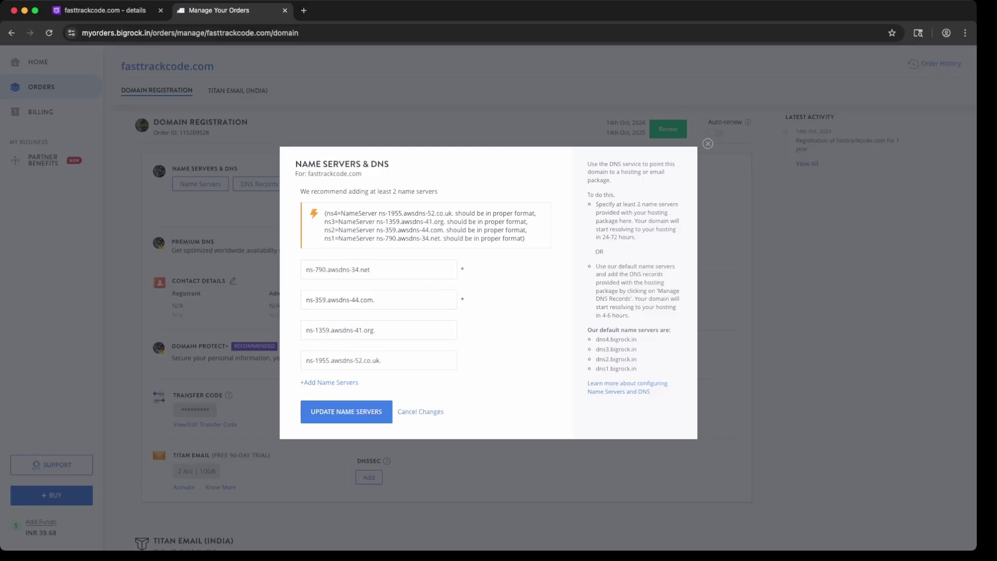
Step: Remove the trailing dot from all four name server entries and update the name servers
key(BackSpace)
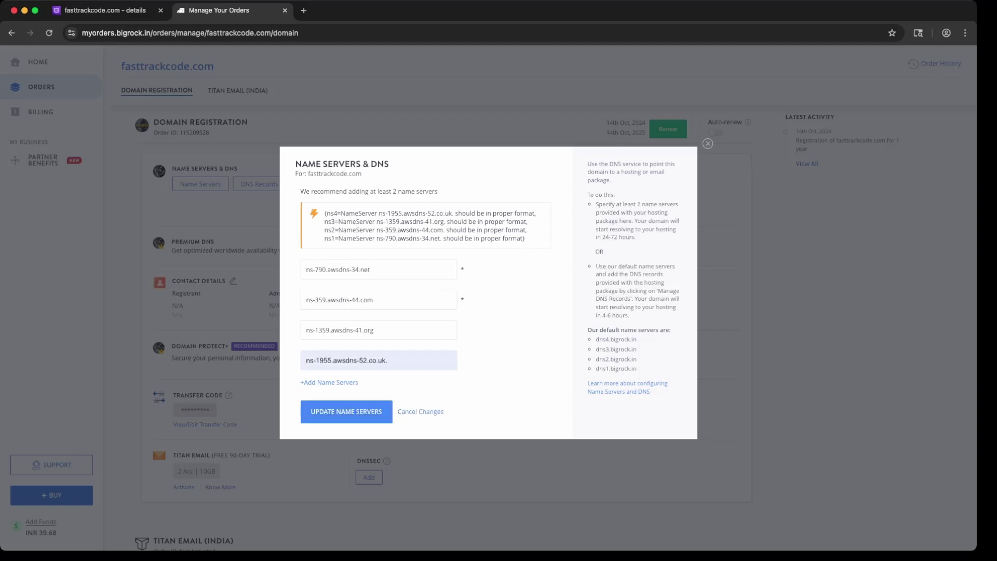
click(346, 412)
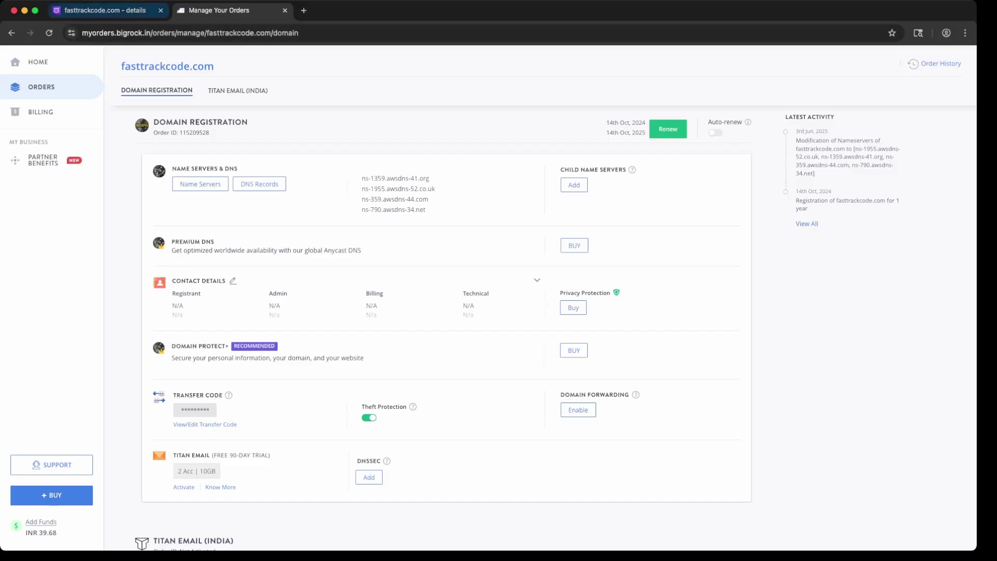
Step: In Route 53, set up a root-domain A alias record to the S3 website endpoint s3-website.ap-south-1.amazonaws.com in Asia Pacific (Mumbai)
key(ctrl+shift+Tab)
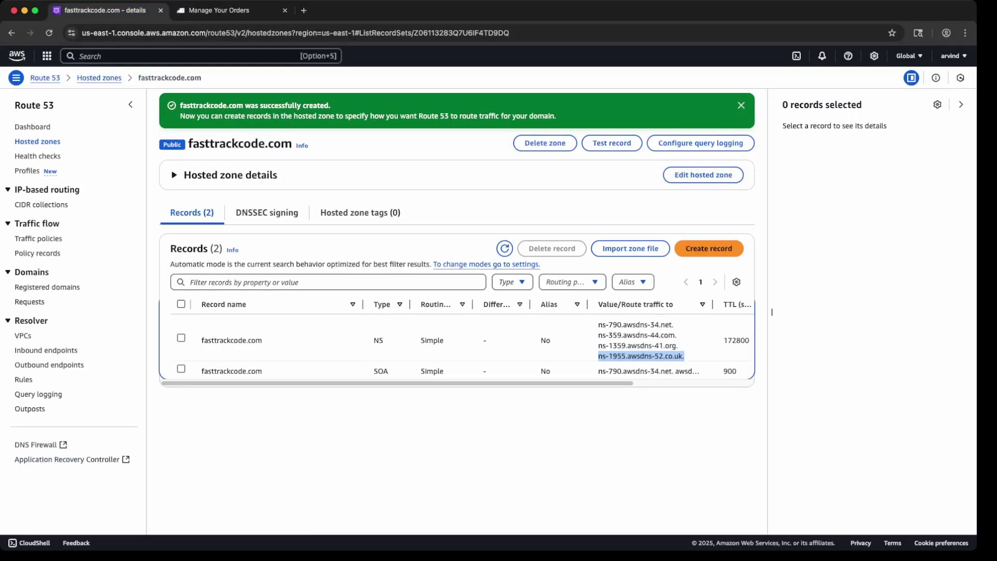
scroll(457, 342, right, 5)
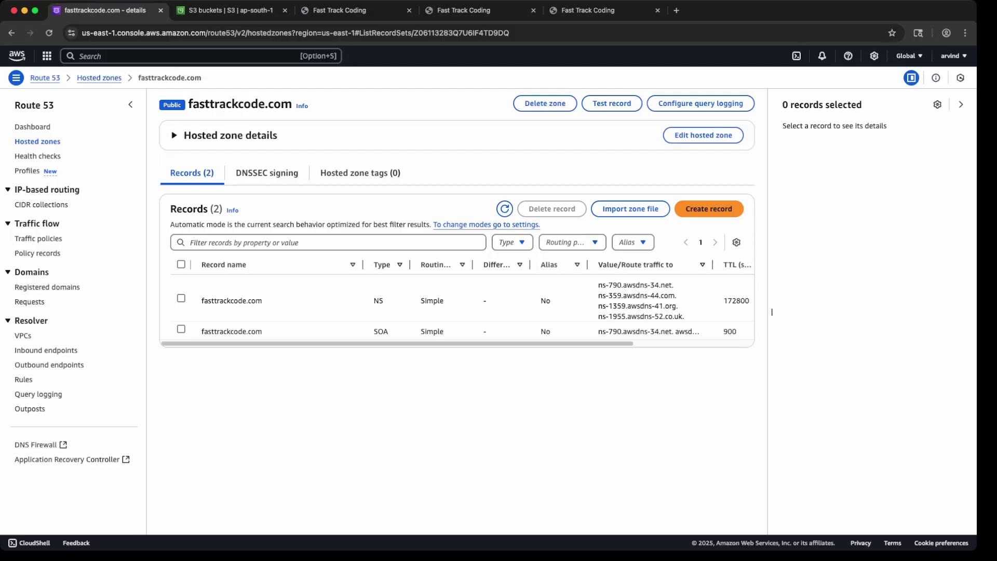
click(709, 208)
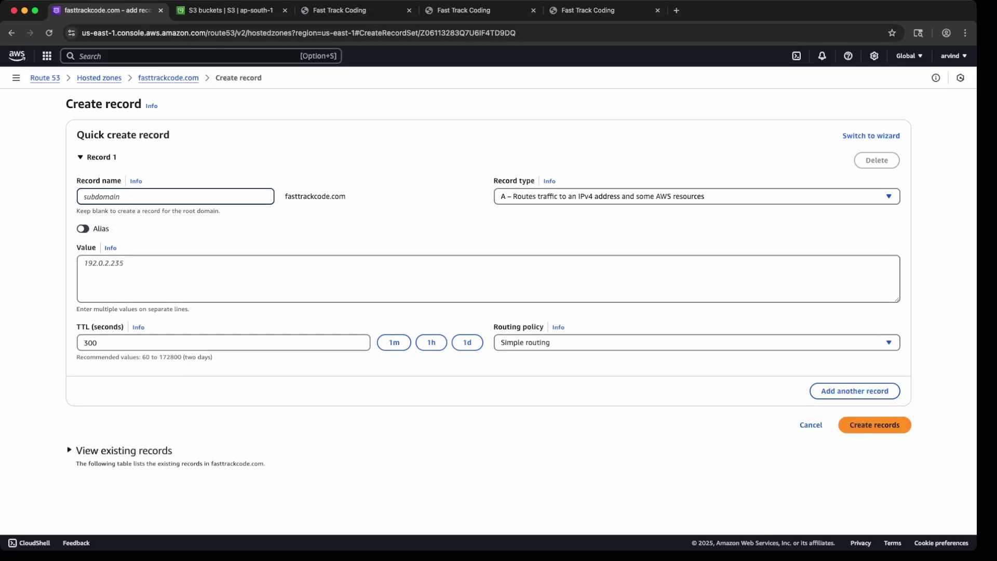
click(83, 229)
click(156, 263)
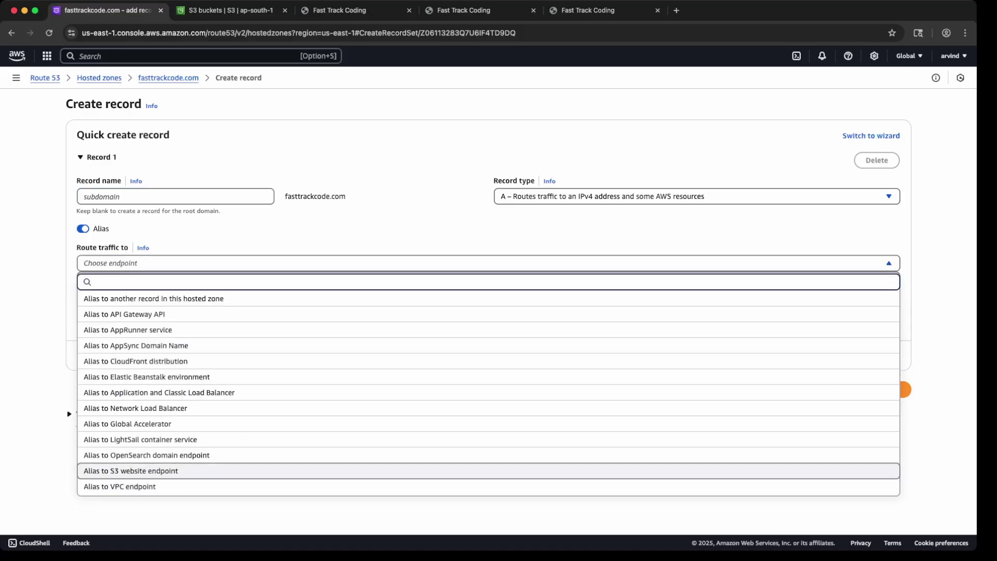
key(Return)
click(156, 280)
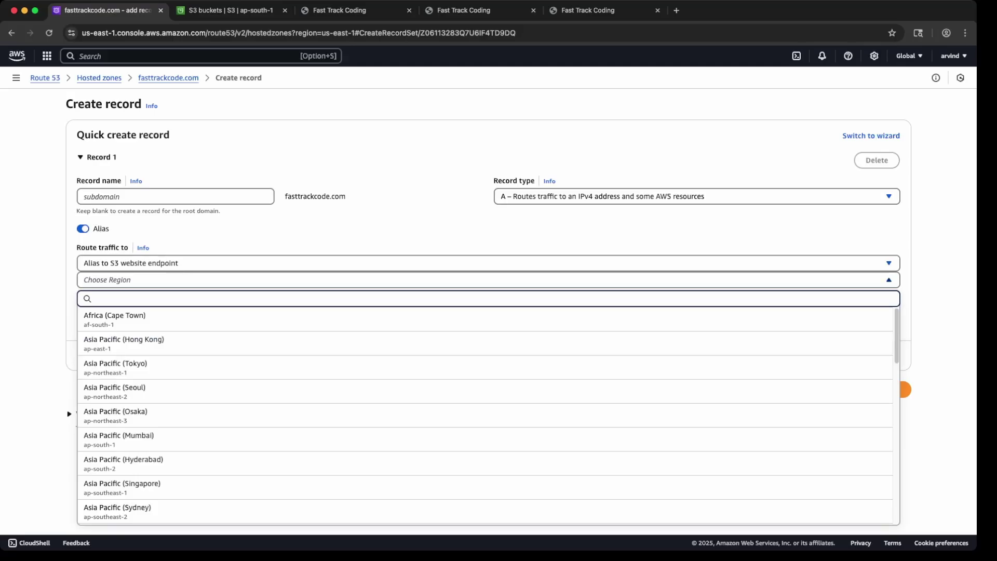
click(155, 439)
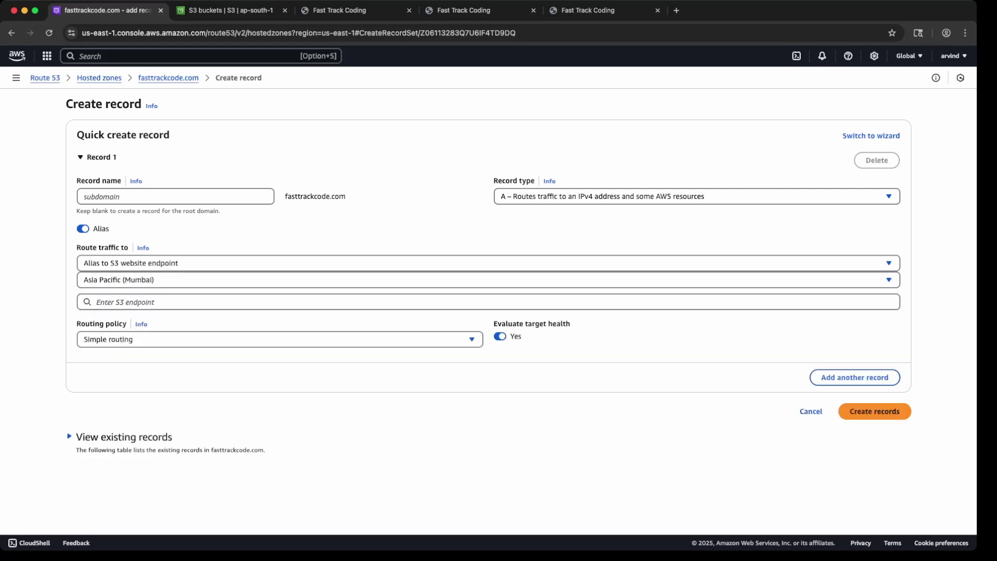
click(156, 302)
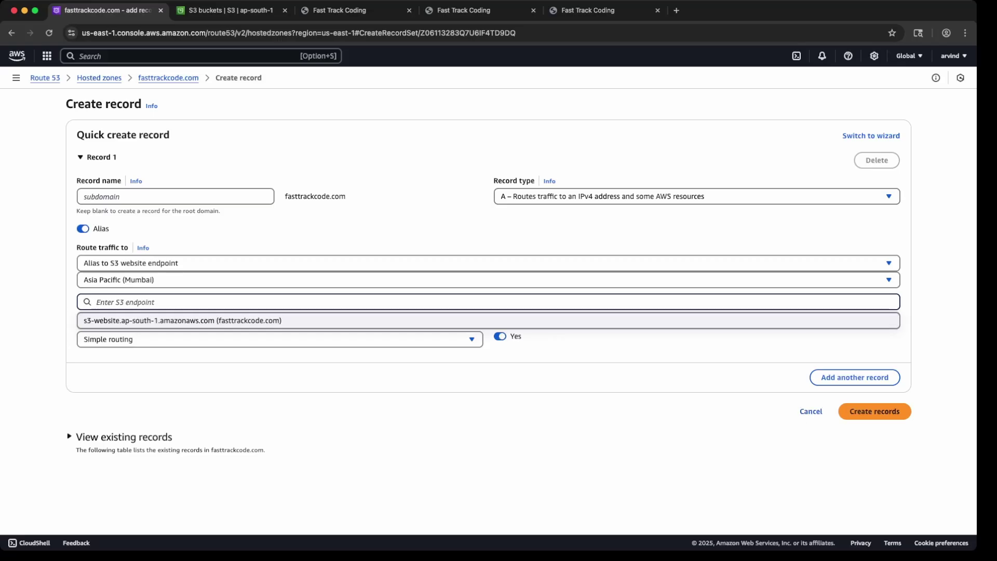
click(181, 320)
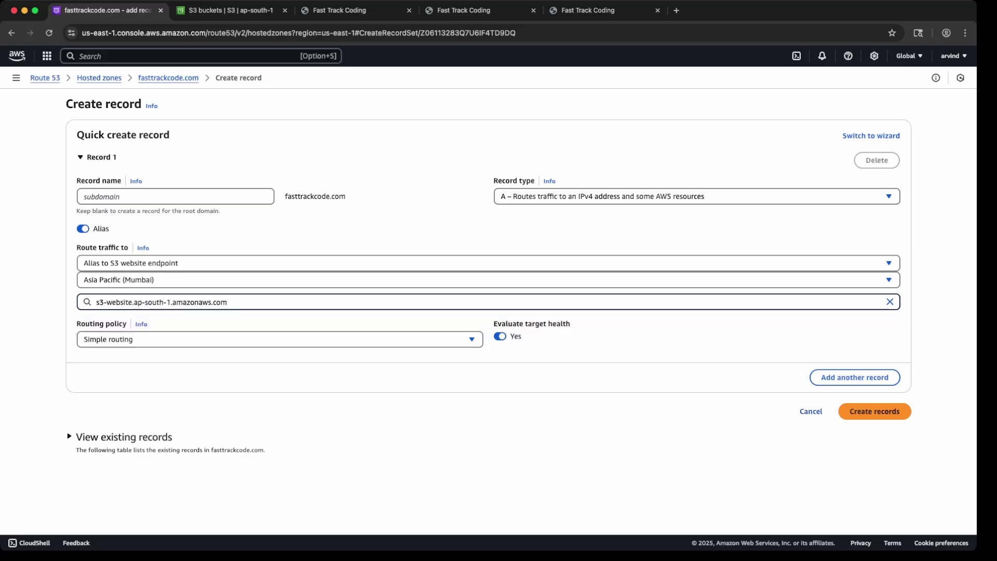
Step: Check the bucket list in S3, then create the alias record with the fasttrackcode.com bucket's website endpoint
click(228, 11)
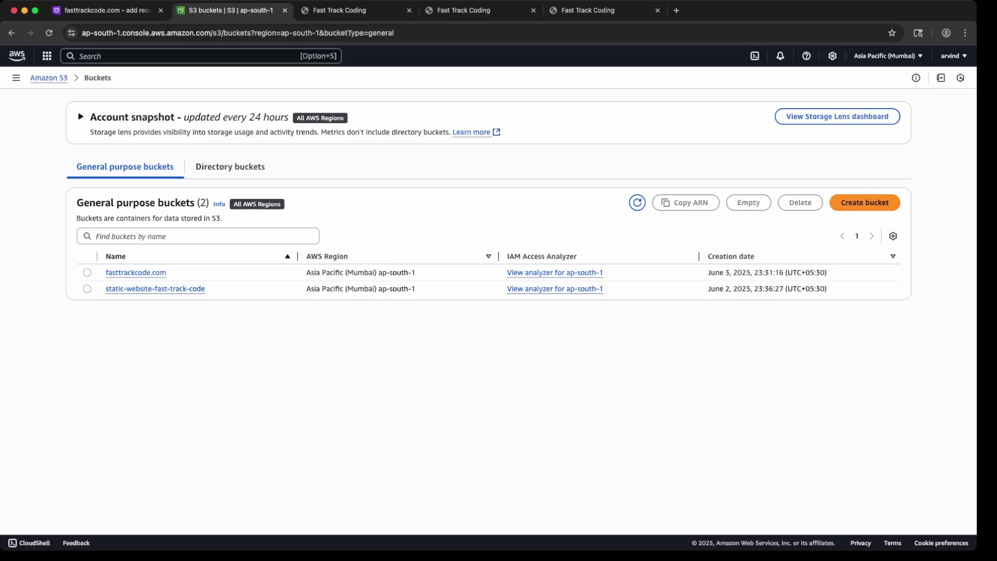
click(49, 78)
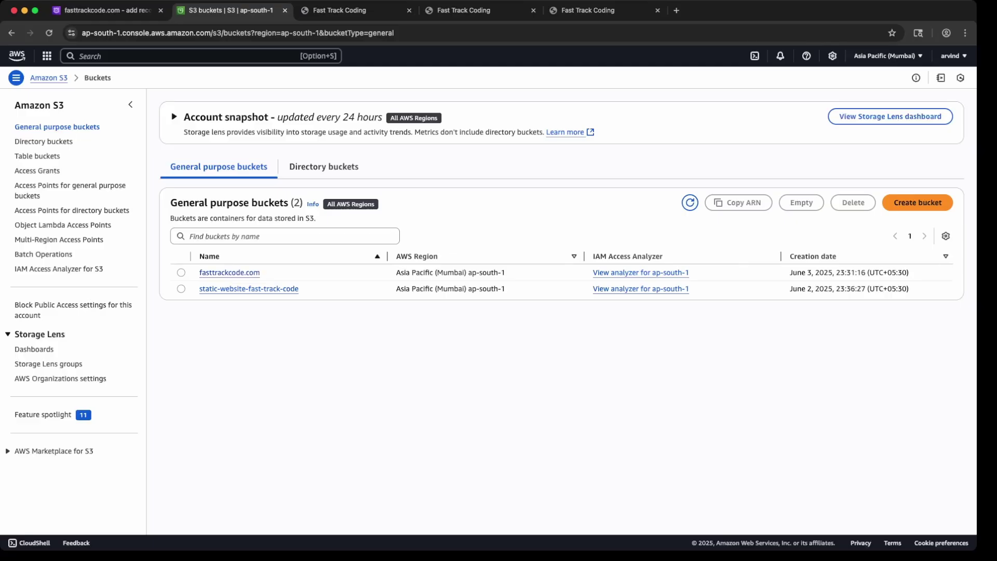
click(106, 10)
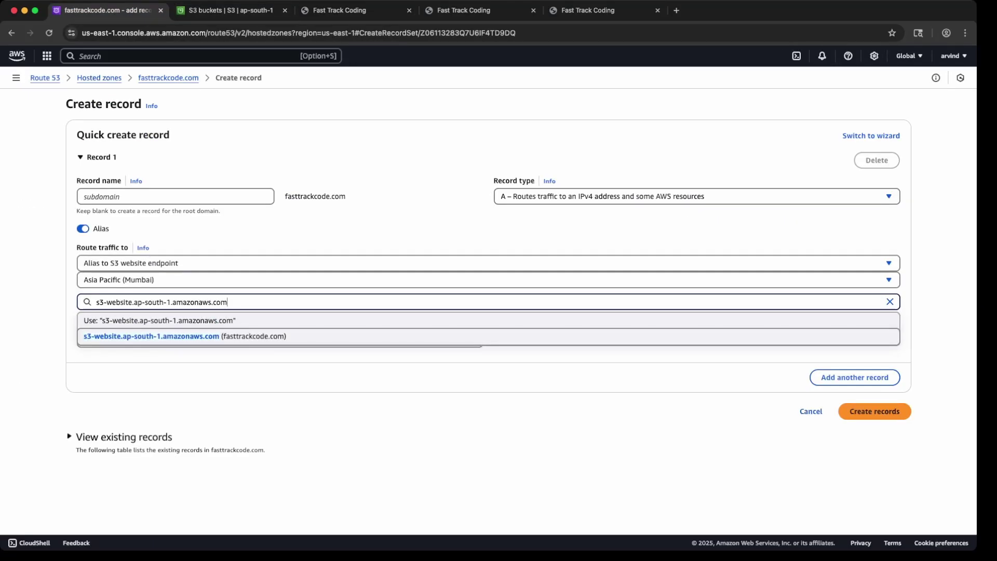
click(185, 336)
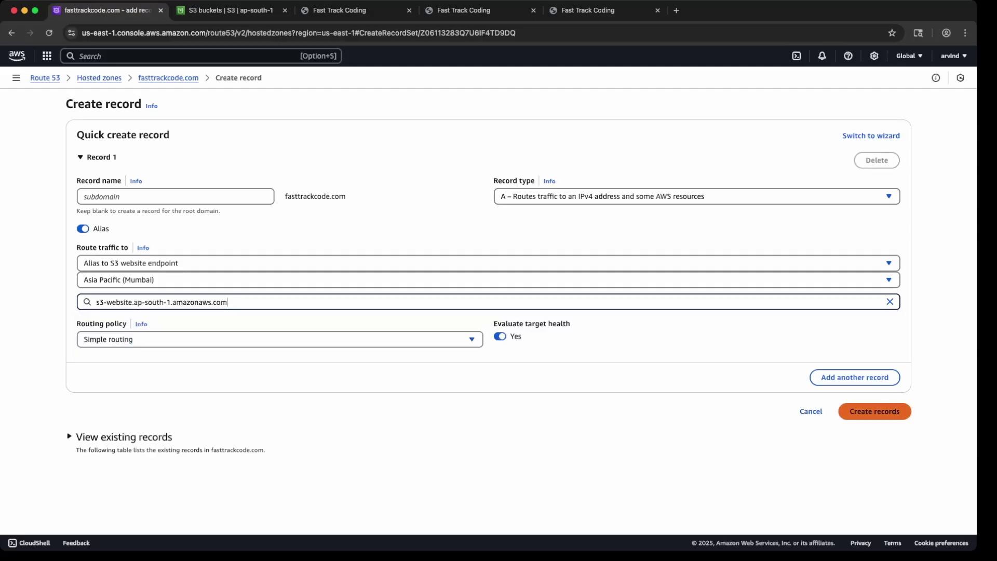
click(874, 411)
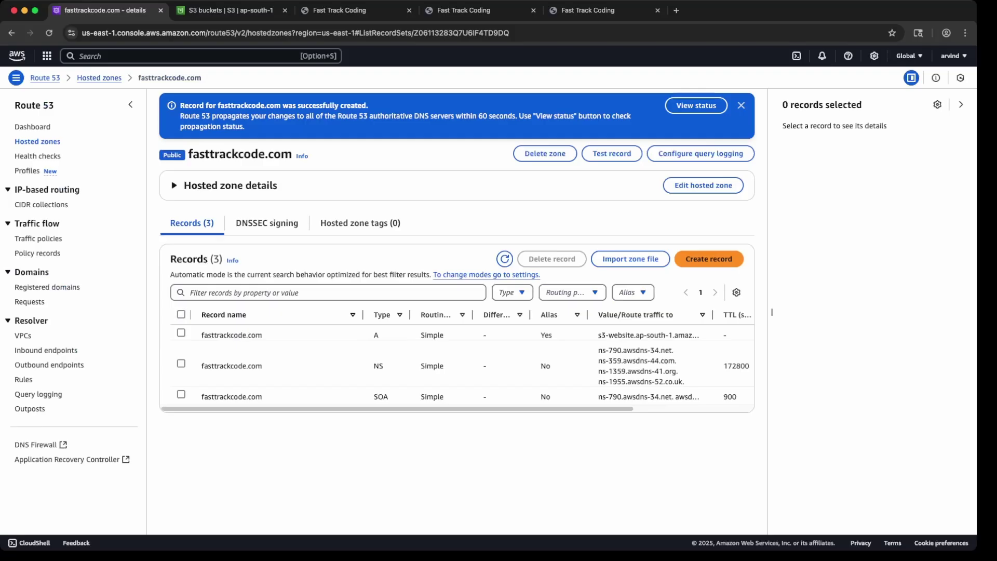
scroll(771, 311, right, 5)
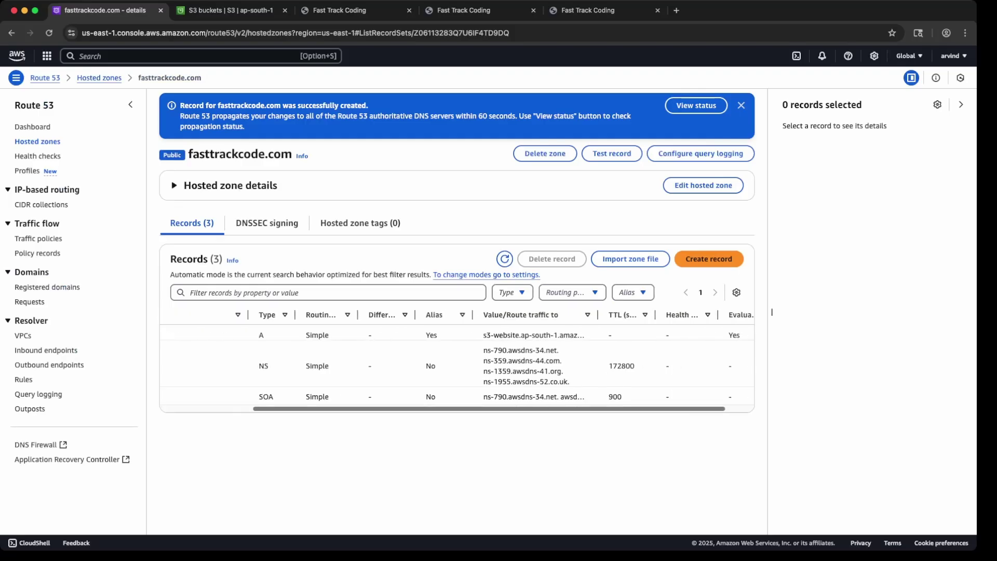
scroll(771, 312, left, 5)
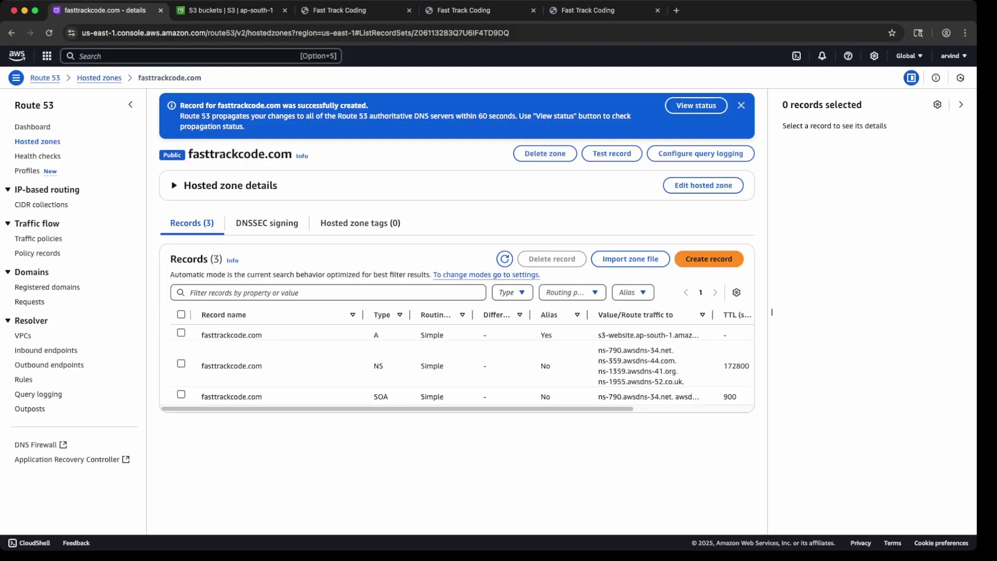
Step: View the propagation status of the new fasttrackcode.com alias record change and refresh it repeatedly to check for an update
click(696, 106)
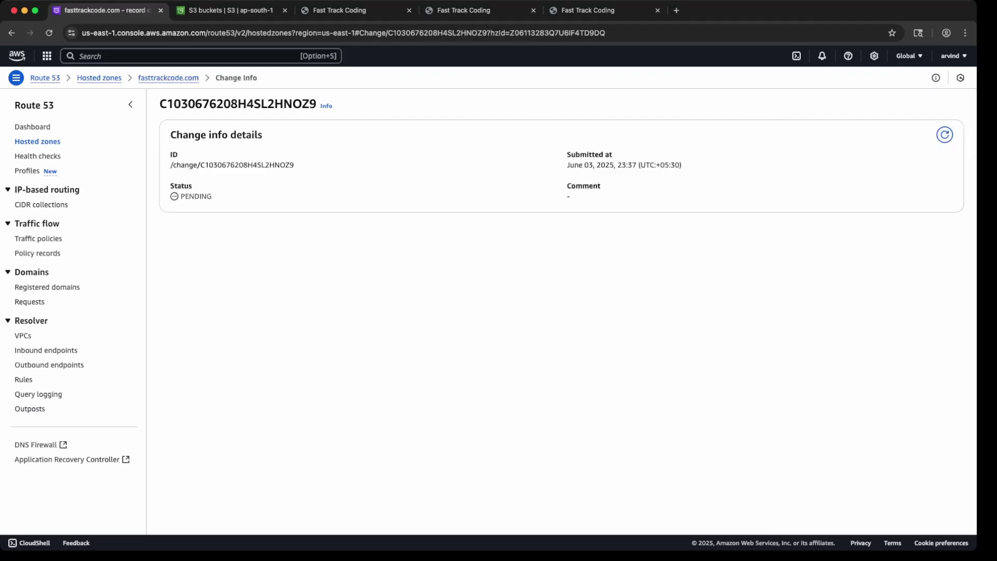
click(945, 135)
click(945, 135)
click(944, 135)
click(945, 135)
click(944, 135)
click(944, 135)
Step: Load fasttrackcode.com in a new browser tab to check that the domain serves the S3 static website
click(587, 10)
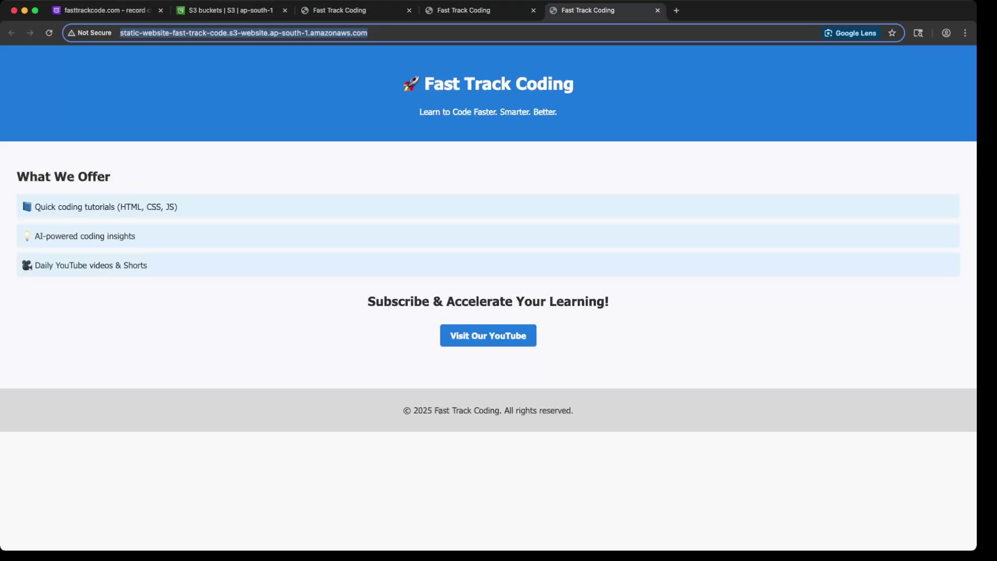
click(676, 11)
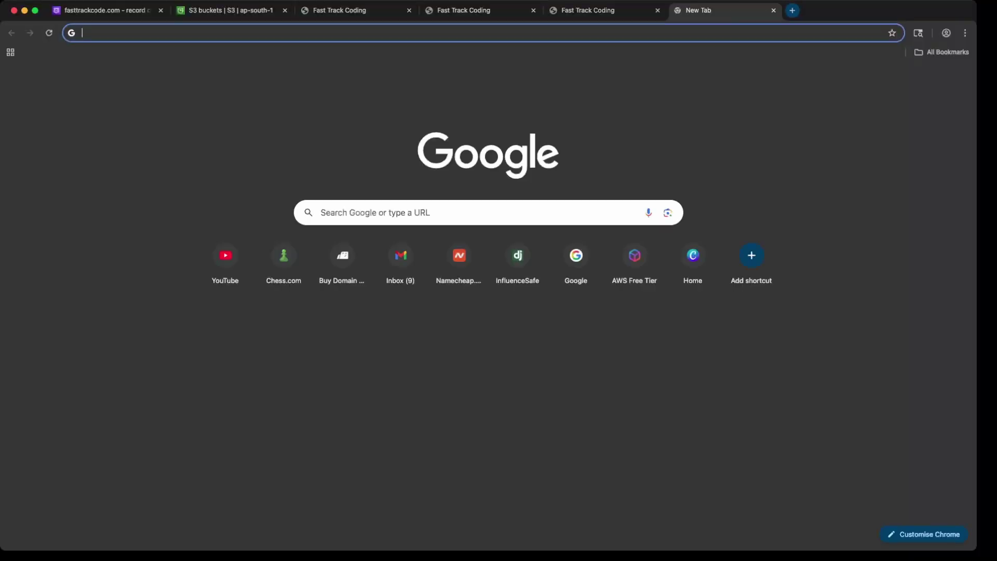
text(fa)
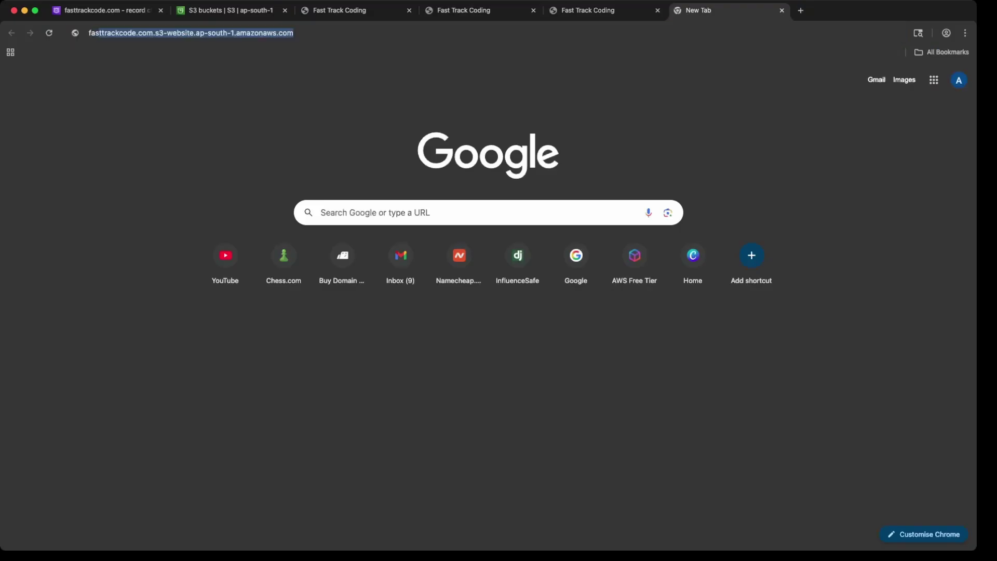
text(sttrackcode.com)
key(Delete)
key(Return)
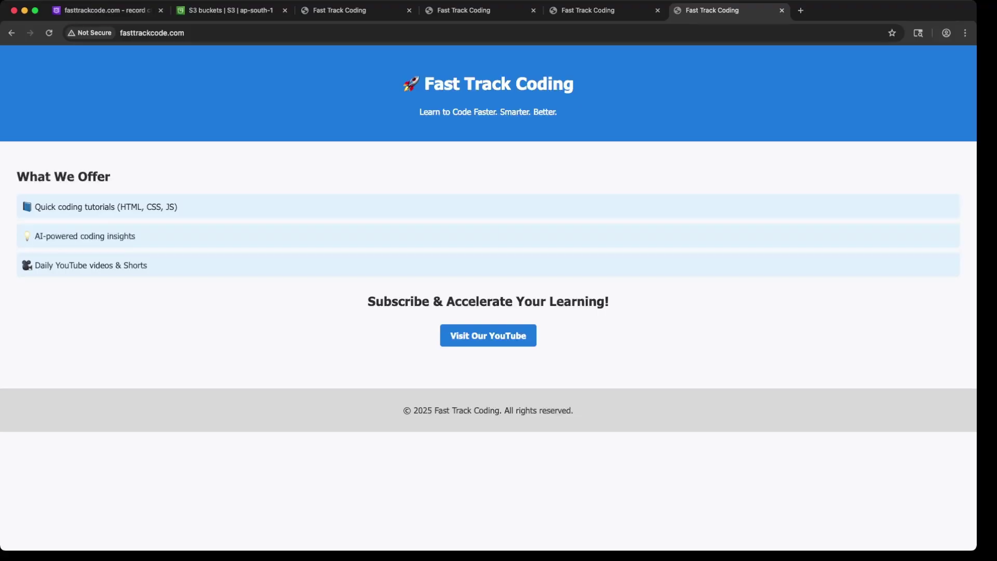
click(151, 33)
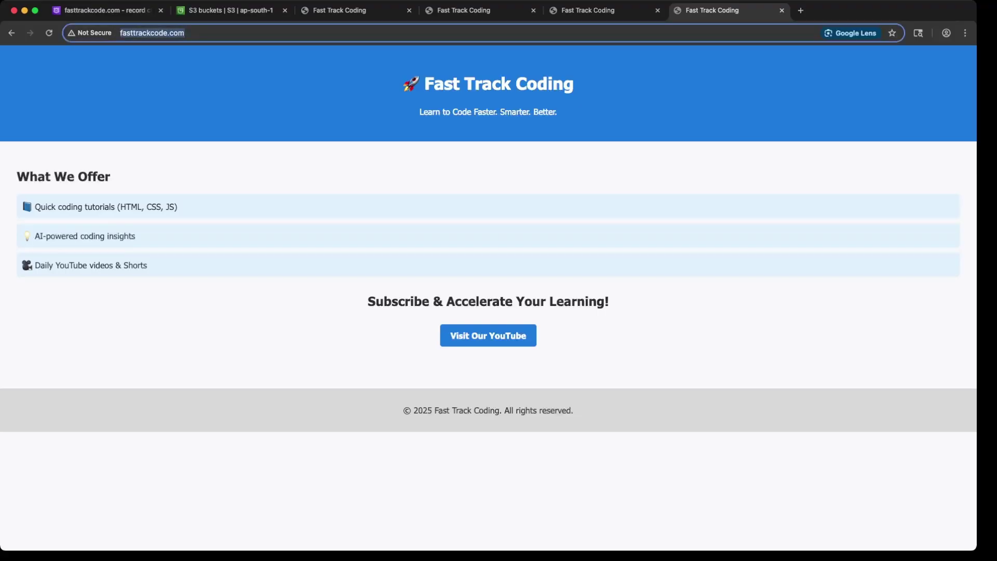
double_click(144, 32)
click(185, 32)
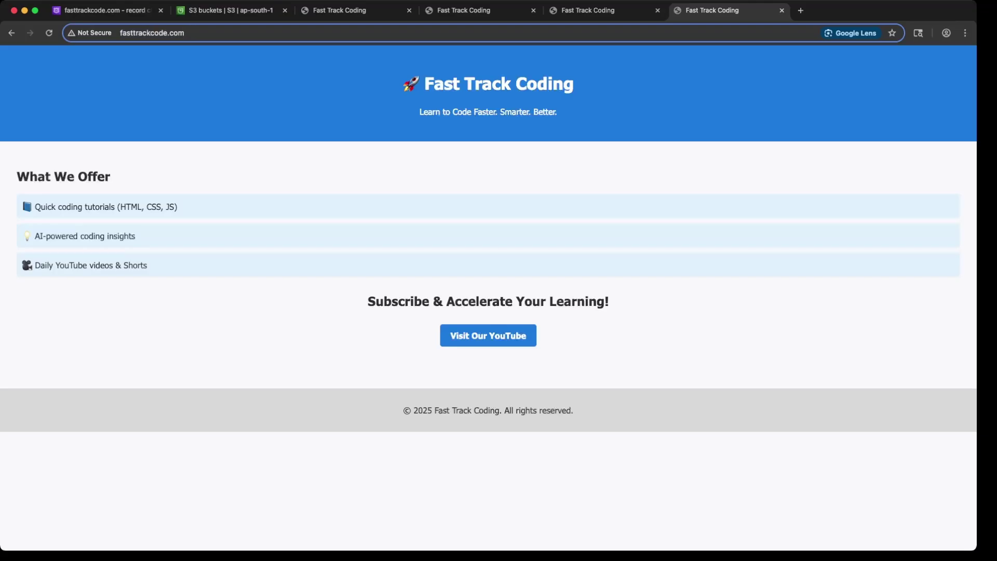
key(super+Tab)
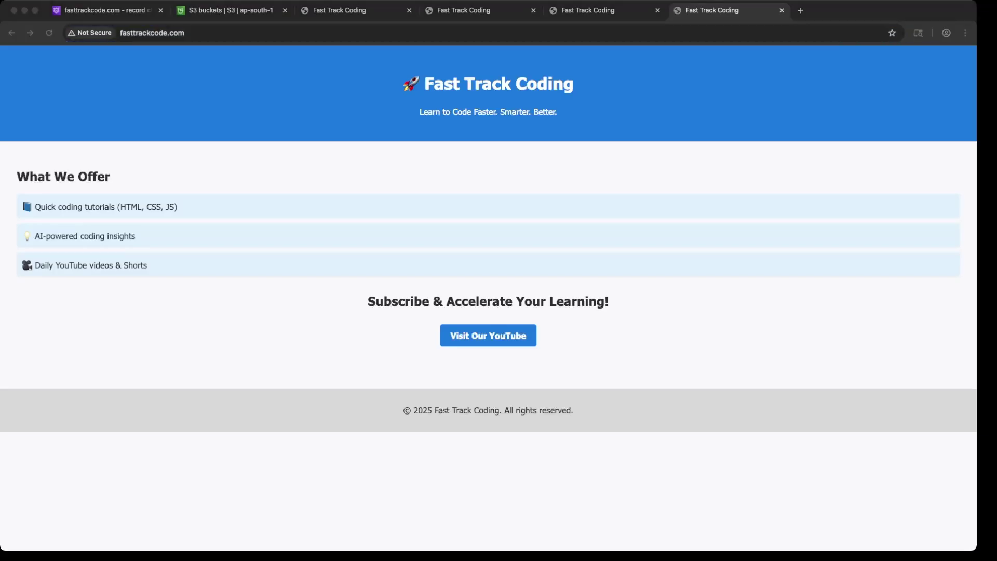